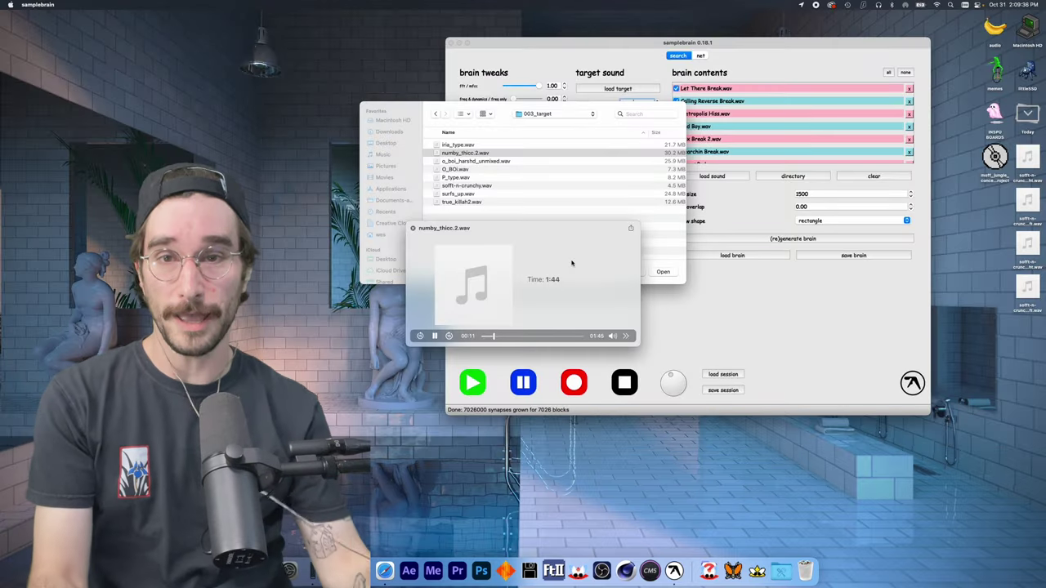
- Load numby_thicc.2.wav as the target sound and generate its blocks
key("space")
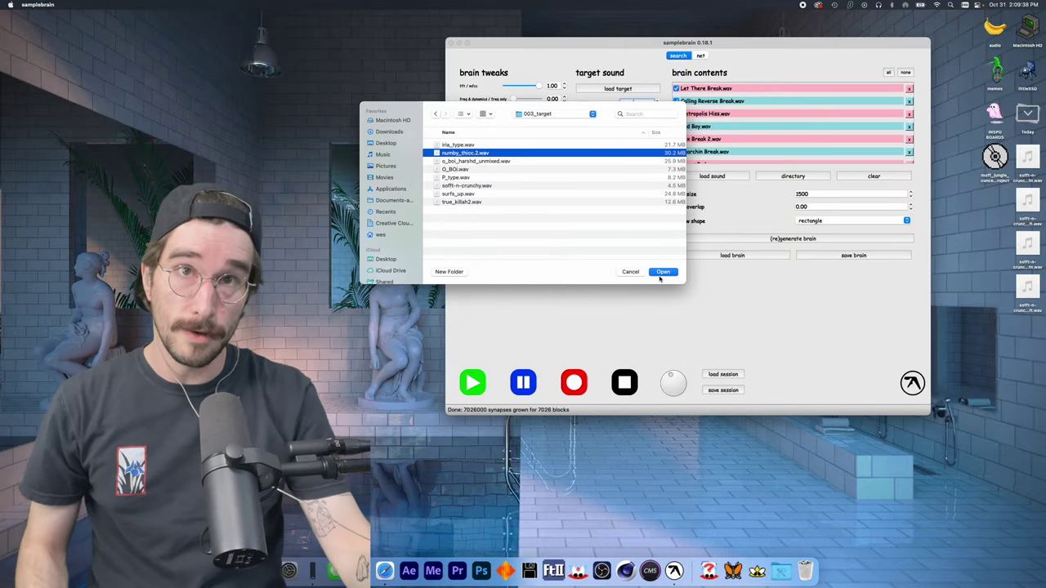
left_click(662, 274)
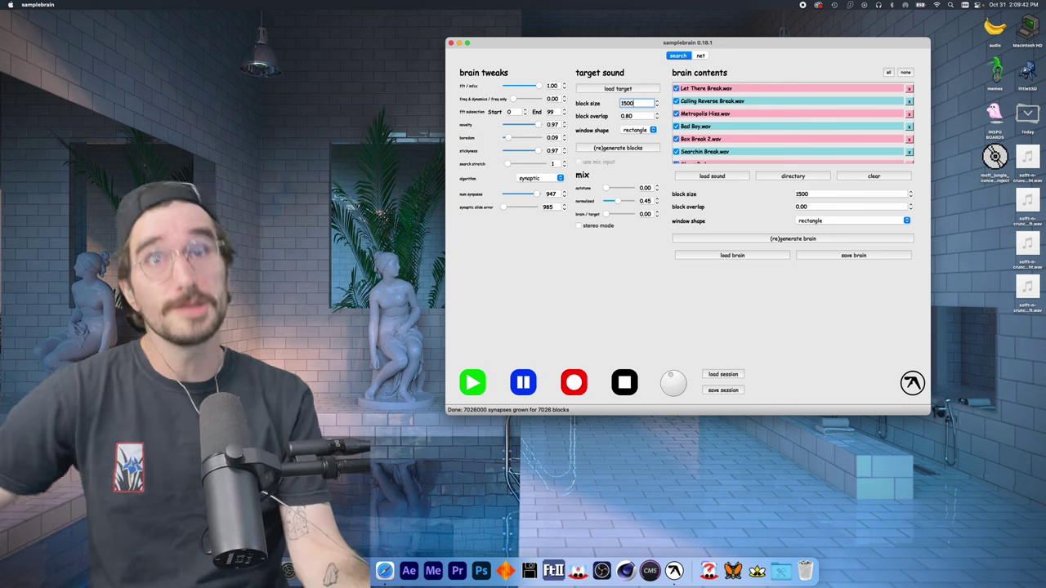
left_click(608, 148)
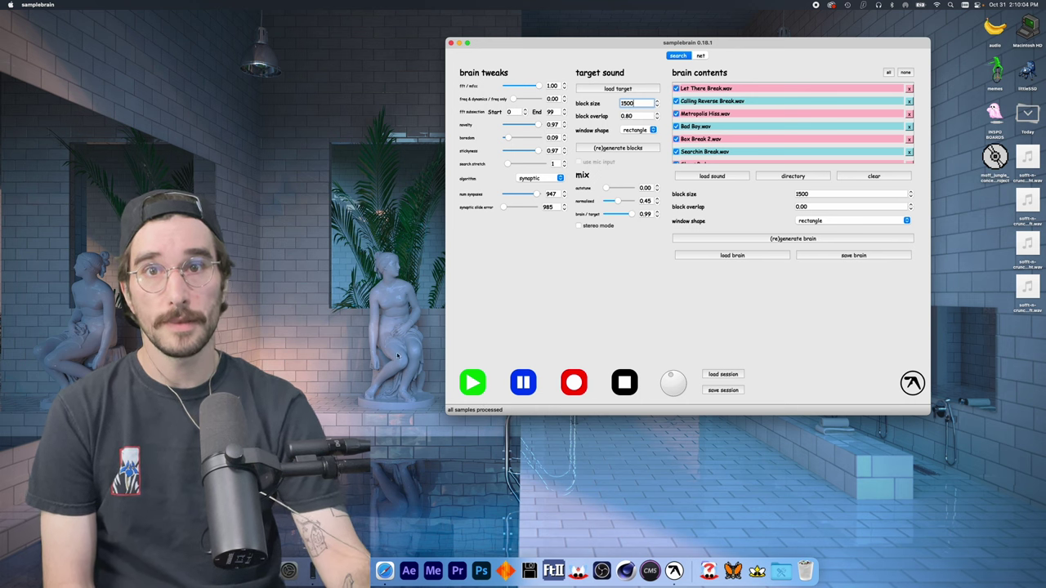
- Regenerate the target blocks again, start playback, and close the current session window
left_click(398, 355)
left_click(510, 413)
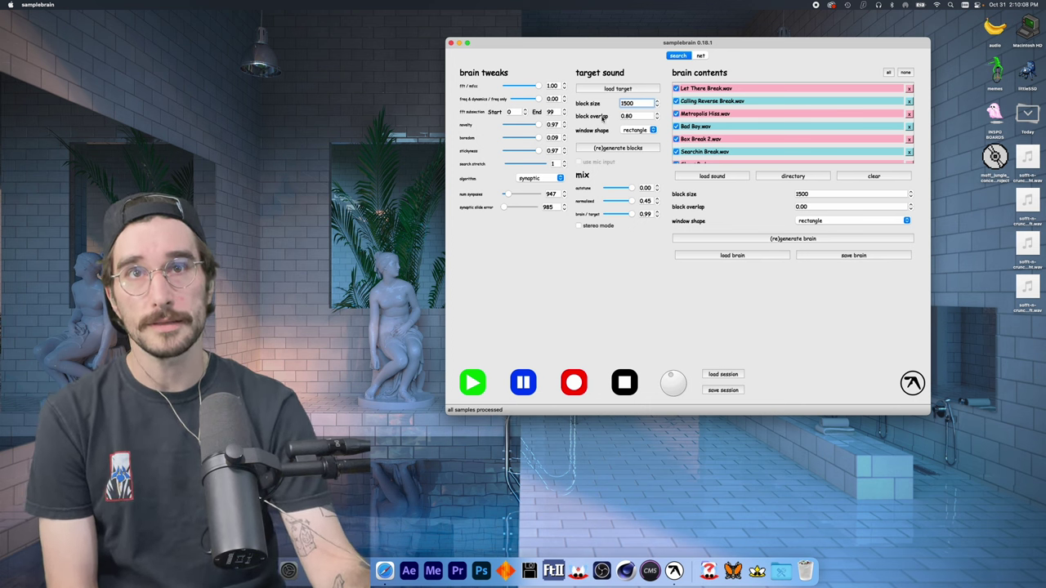
left_click(613, 148)
left_click(613, 148)
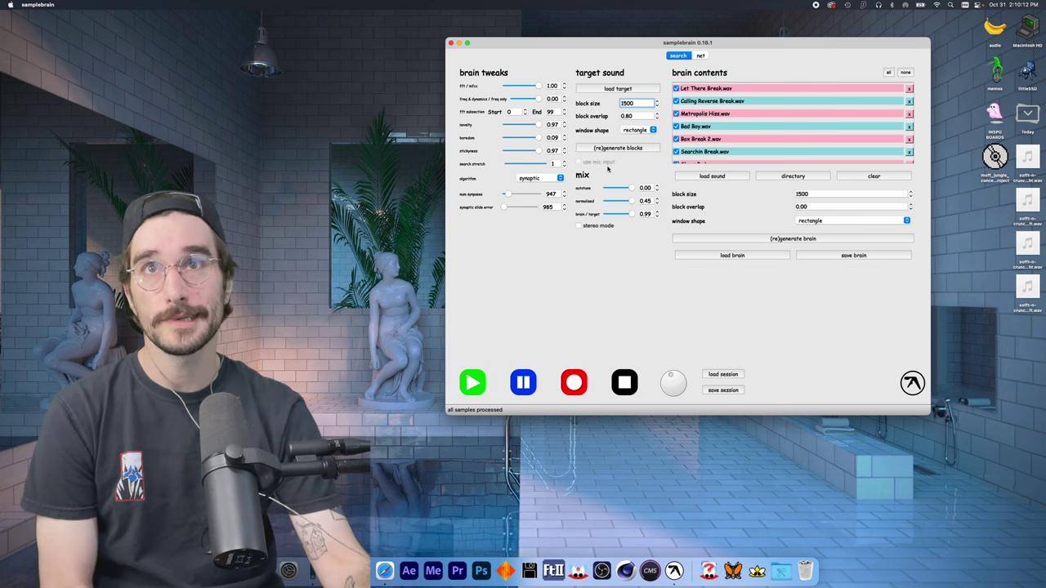
left_click(471, 385)
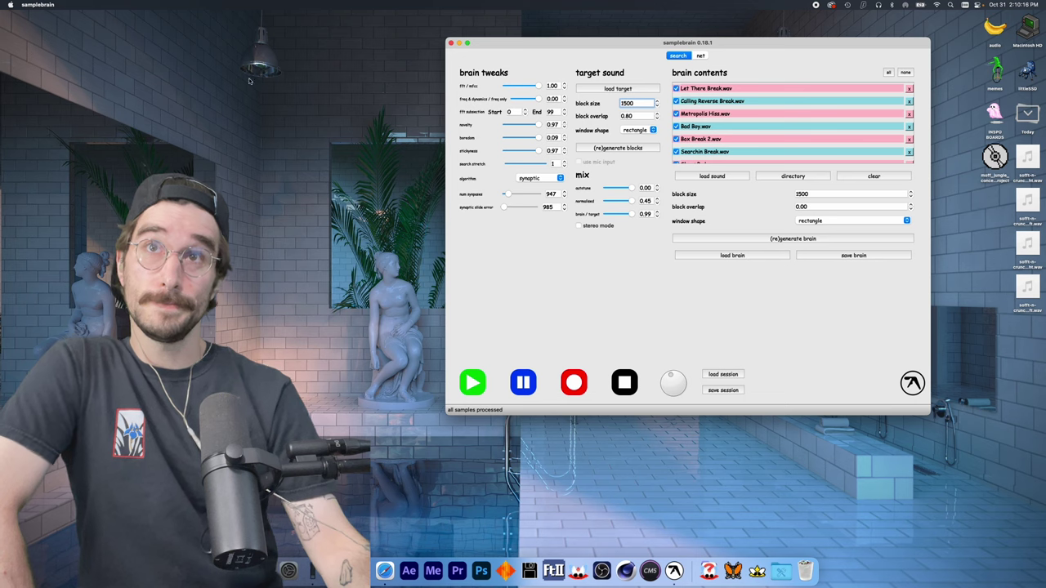
left_click(451, 43)
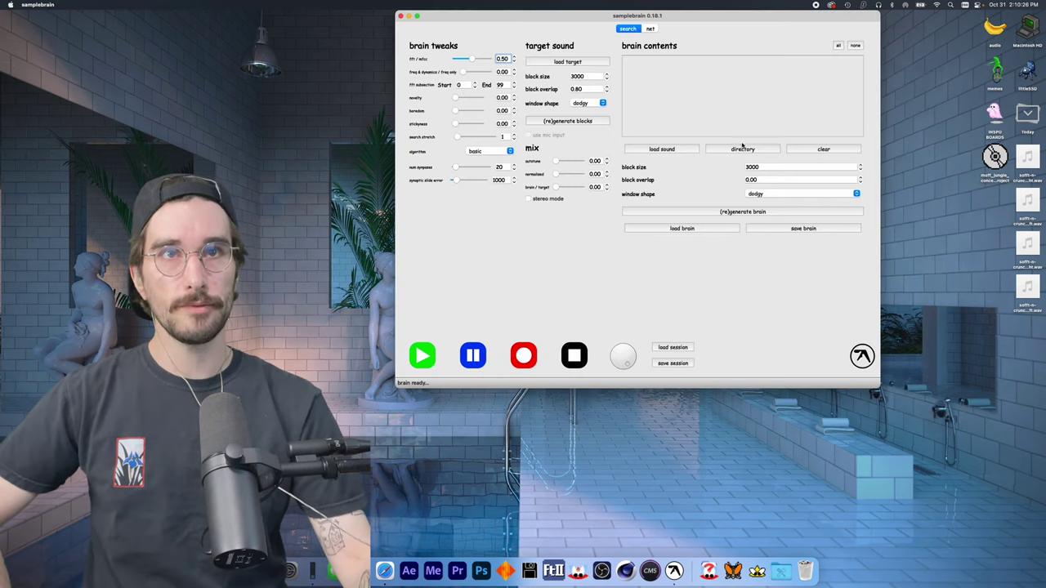
- Load a directory of break samples into the empty brain
left_click(743, 148)
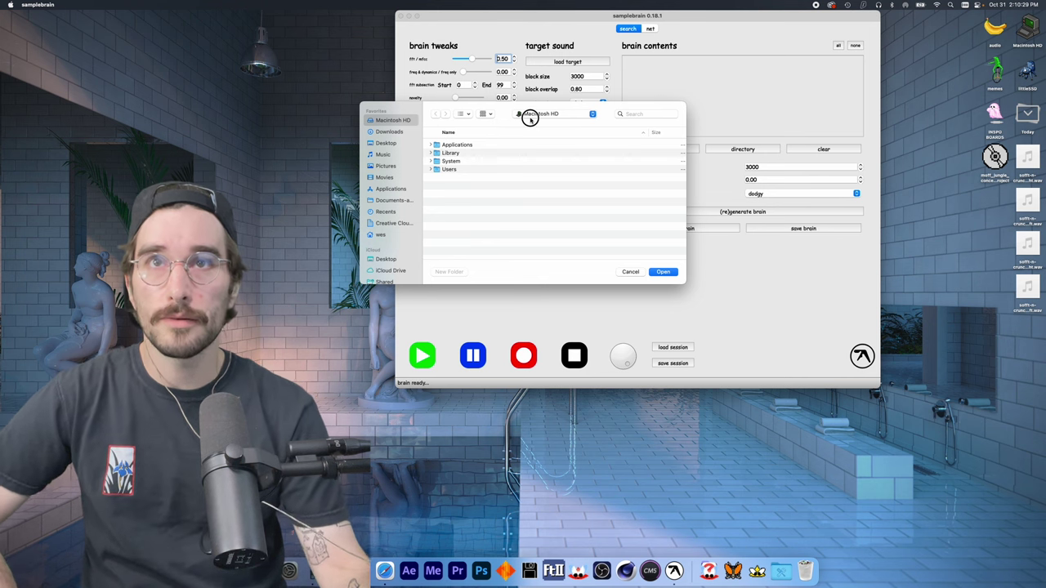
left_click(547, 114)
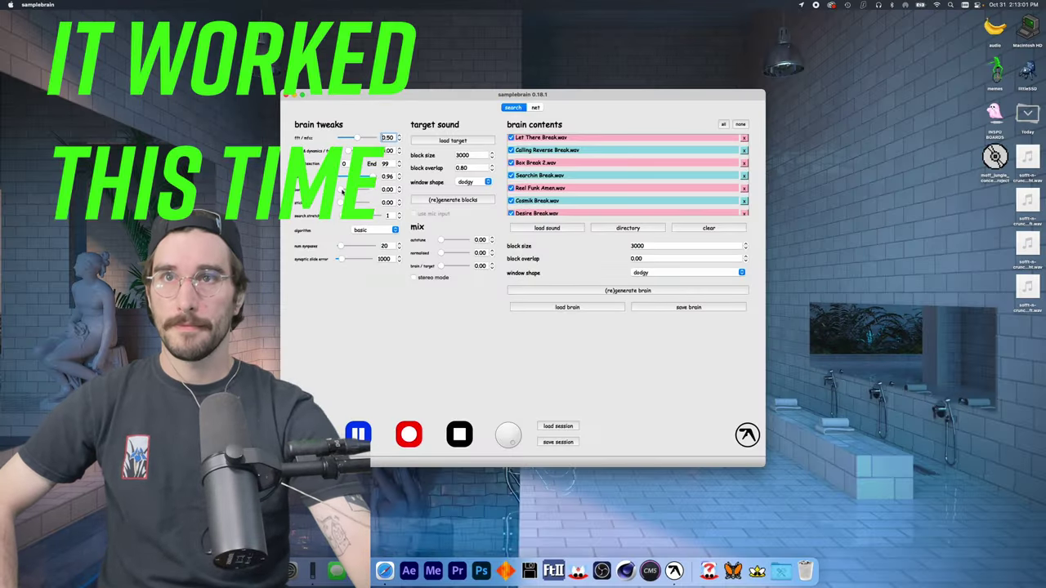
- Set novelty to 0.99, boredom to 0.92, stickyness to 1.00 and normalised to 0.99, using the synaptic algorithm with 907 synapses
left_click_drag(341, 189, 375, 190)
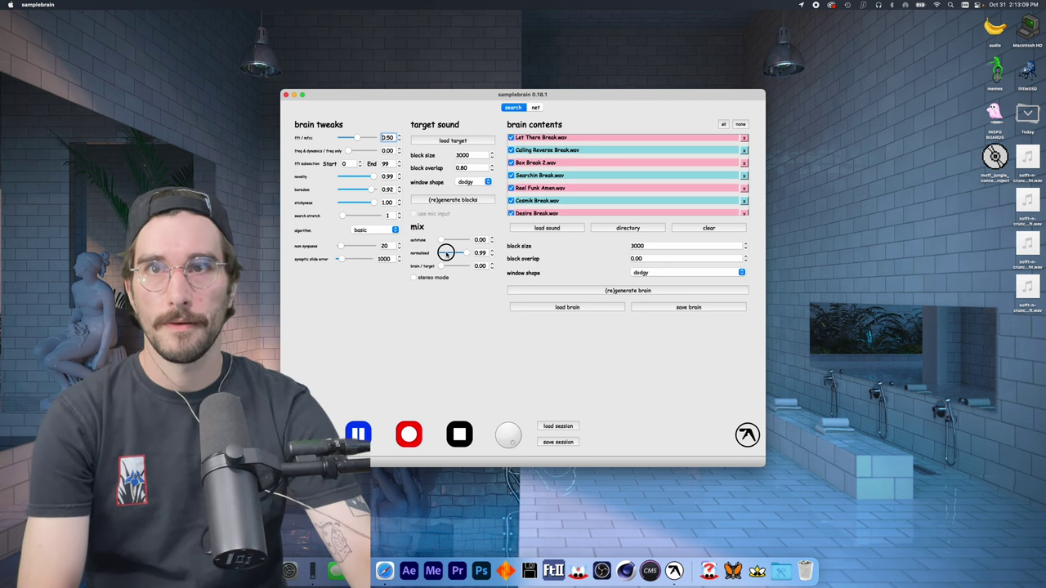
left_click(386, 232)
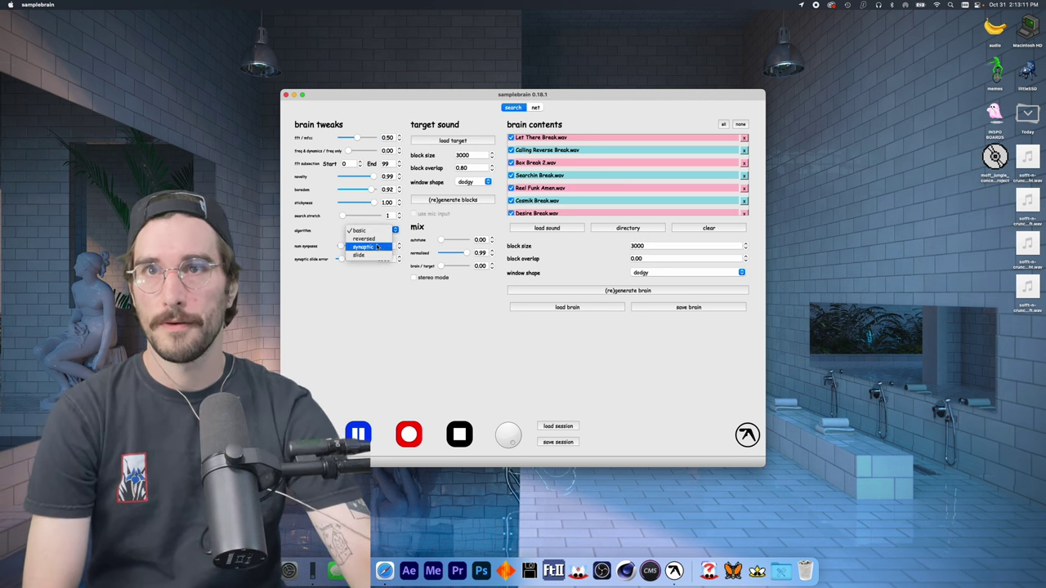
left_click(349, 246)
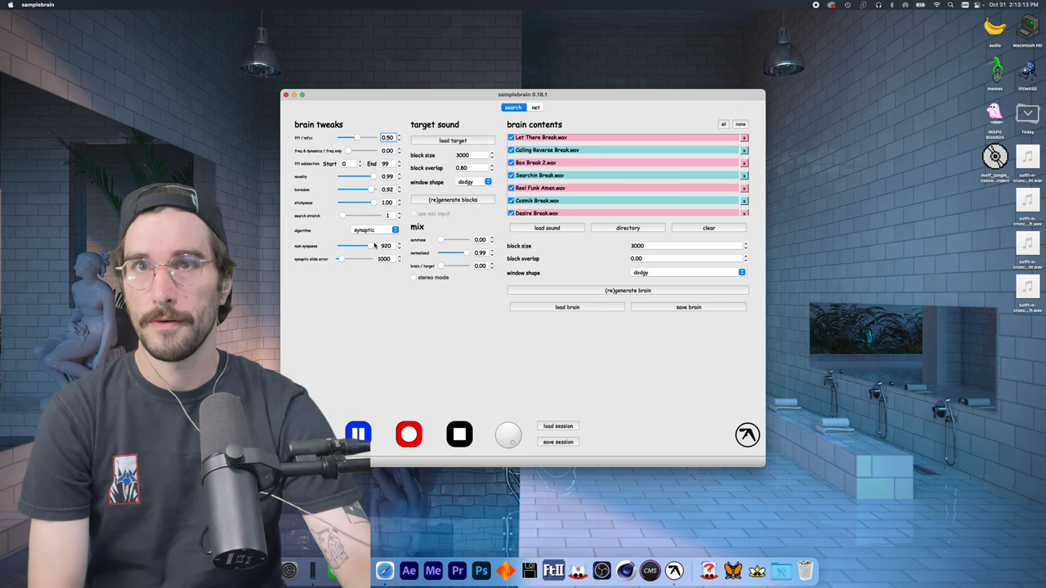
left_click(373, 230)
left_click(368, 231)
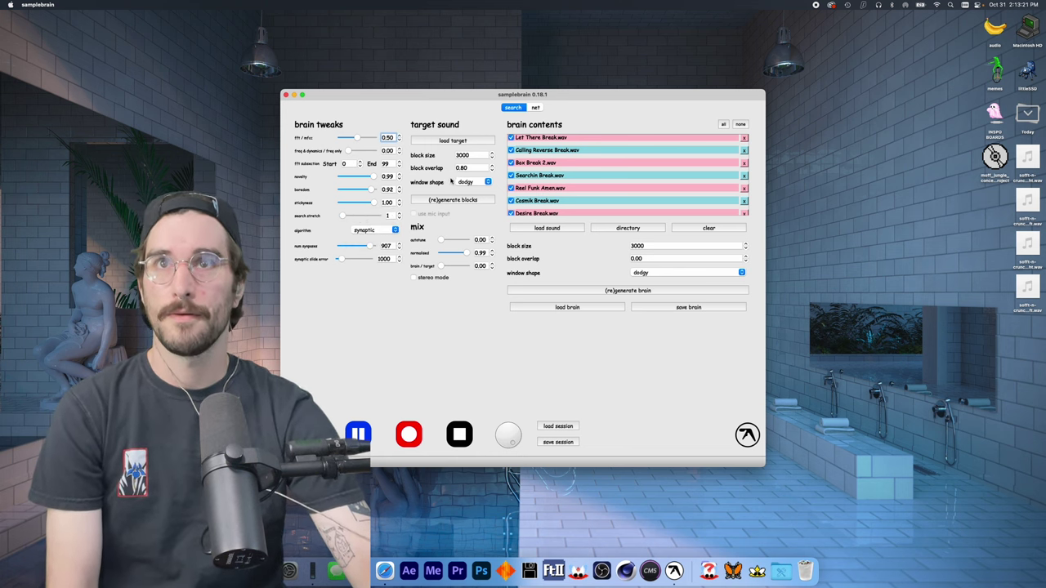
- Set the brain's block size to 1500 and window shape to rectangle, and regenerate the brain
left_click(672, 246)
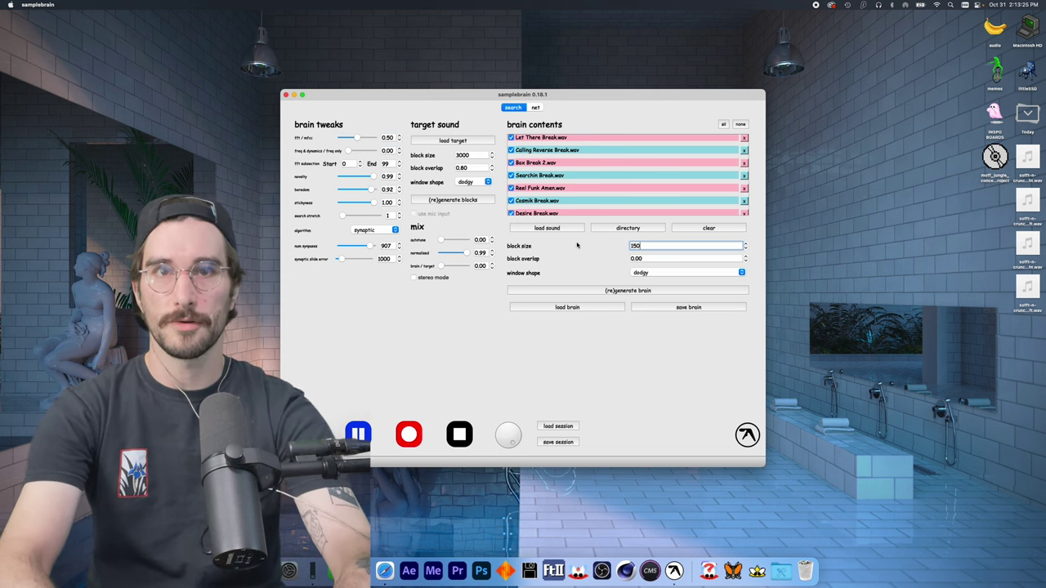
left_click(670, 272)
left_click(654, 330)
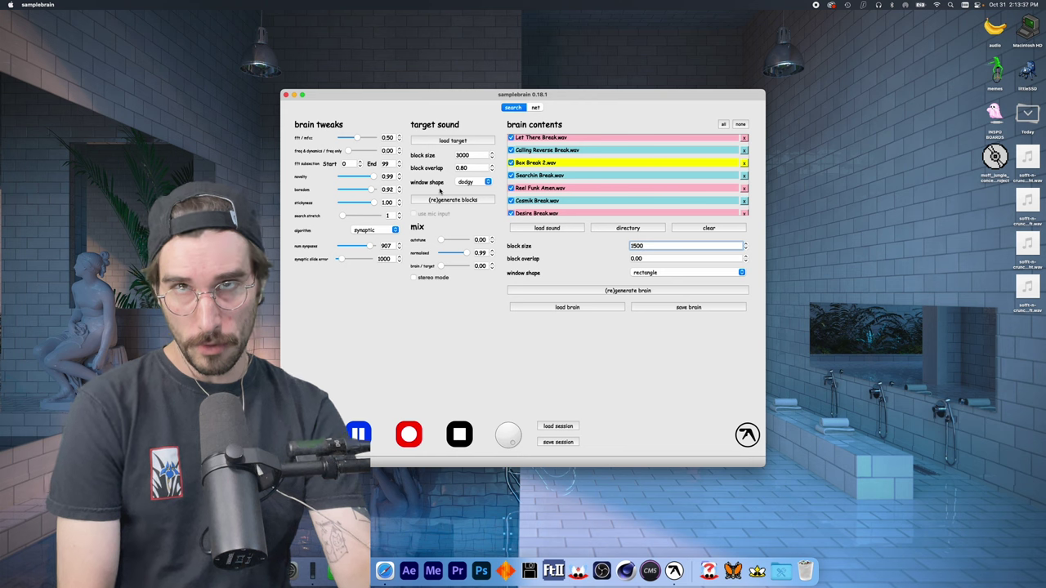
- Set the target sound's block size to 1500 and regenerate its blocks
left_click(483, 154)
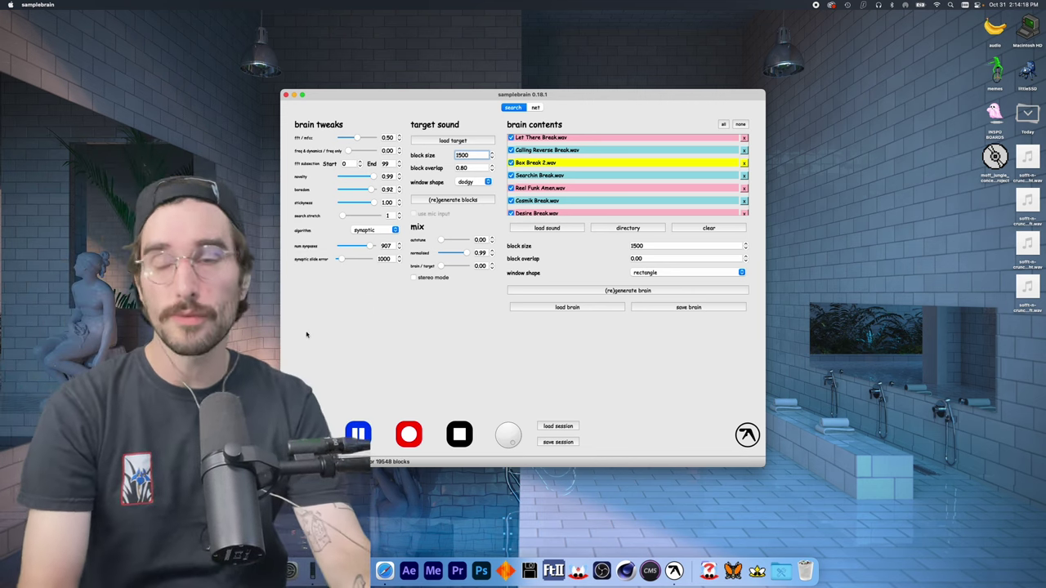
left_click(447, 198)
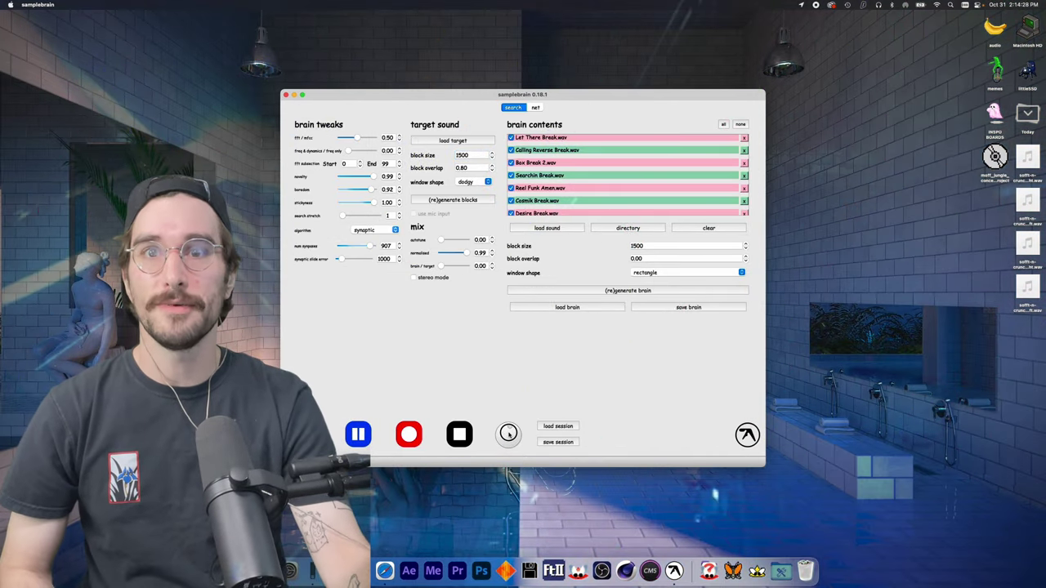
- Lower the output volume and set fft/mfcc to 0.67, novelty to 0.89 and boredom to 0.99
left_click_drag(511, 435, 532, 402)
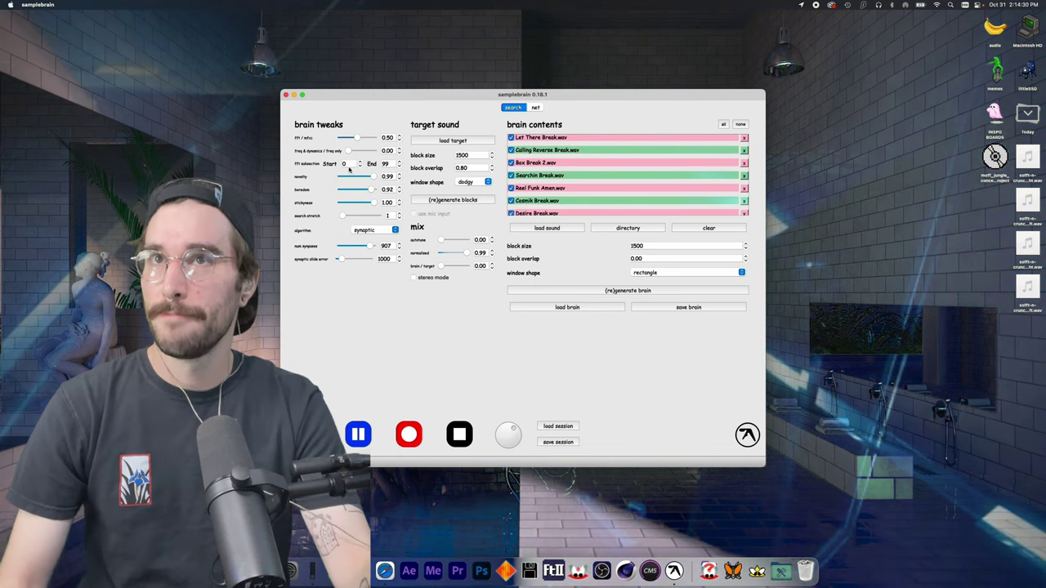
mouse_move(357, 137)
left_mouse_down()
mouse_move(335, 135)
mouse_move(360, 133)
left_mouse_up()
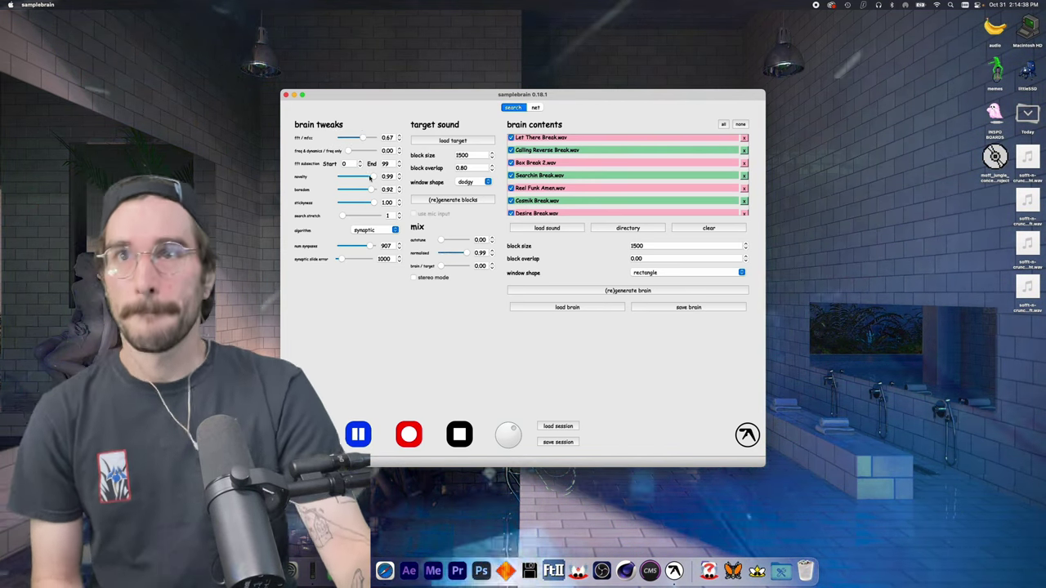
mouse_move(372, 202)
left_mouse_down()
mouse_move(384, 205)
mouse_move(369, 189)
mouse_move(340, 193)
mouse_move(368, 191)
left_mouse_up()
left_click(400, 205)
left_click(400, 200)
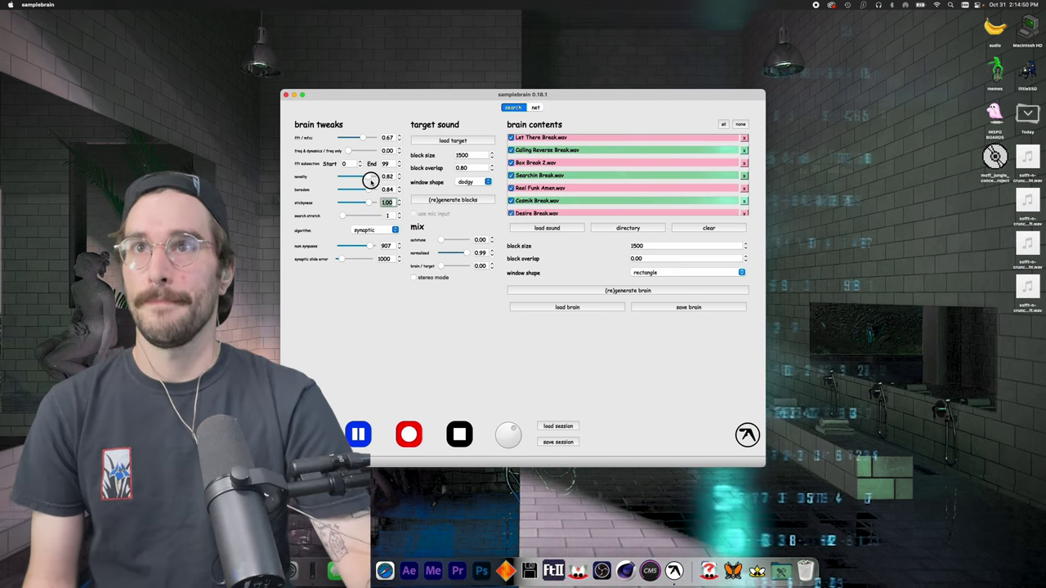
left_click_drag(376, 181, 372, 188)
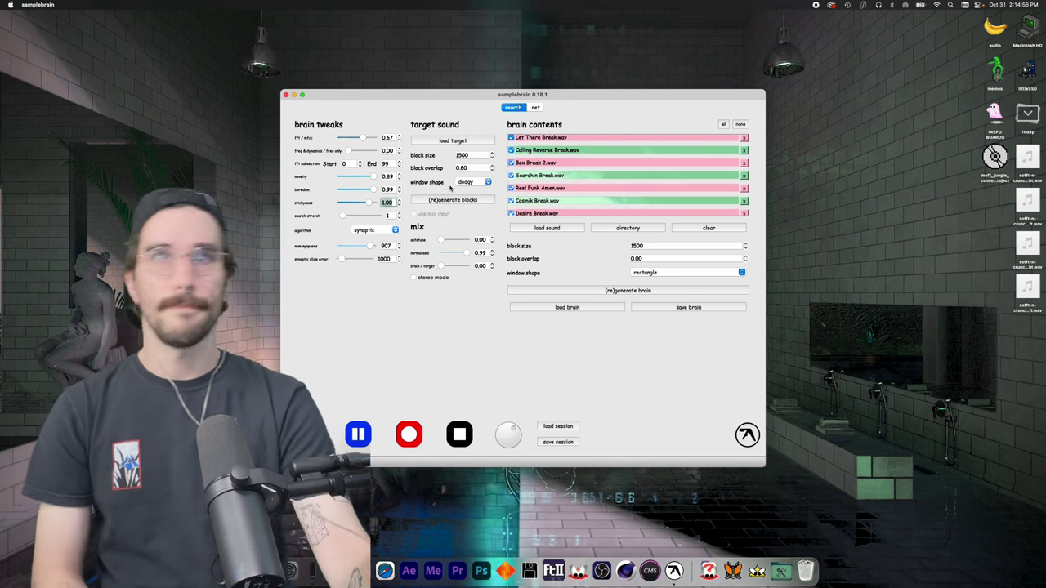
- Set the target sound's window shape to rectangle and bring autotune to 0.00
left_click(472, 181)
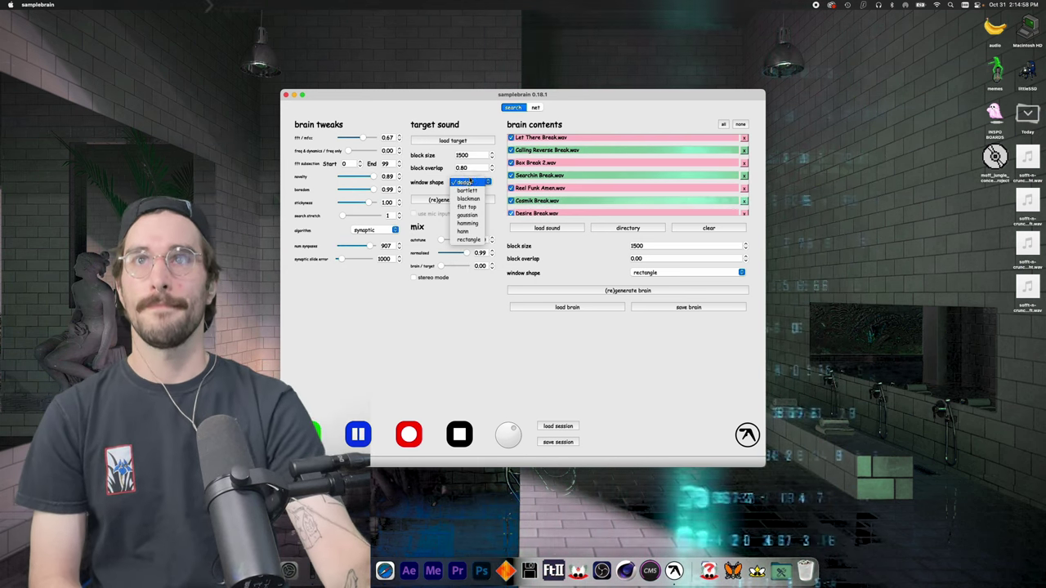
left_click(478, 239)
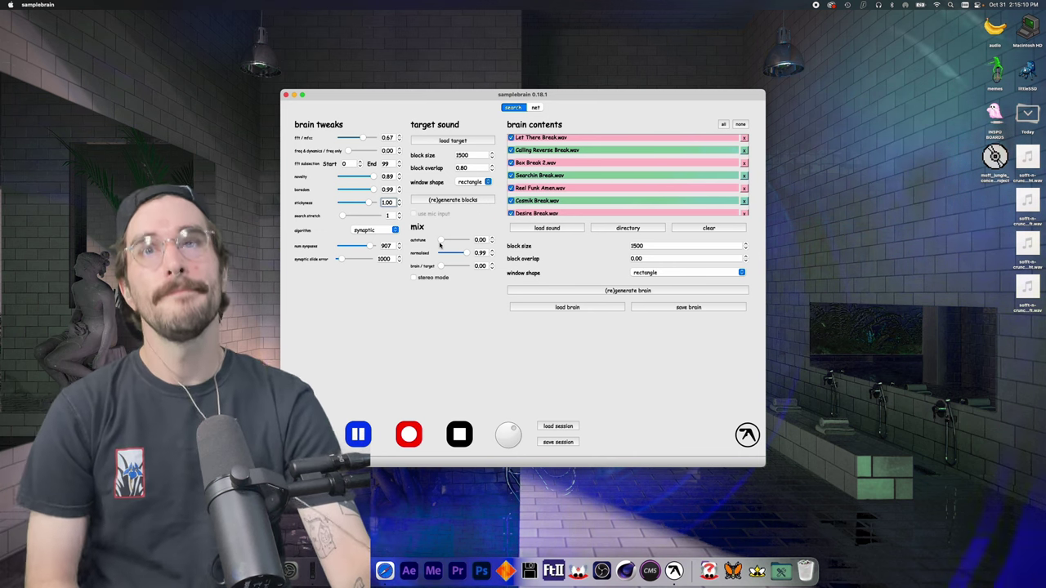
left_click_drag(442, 241, 402, 243)
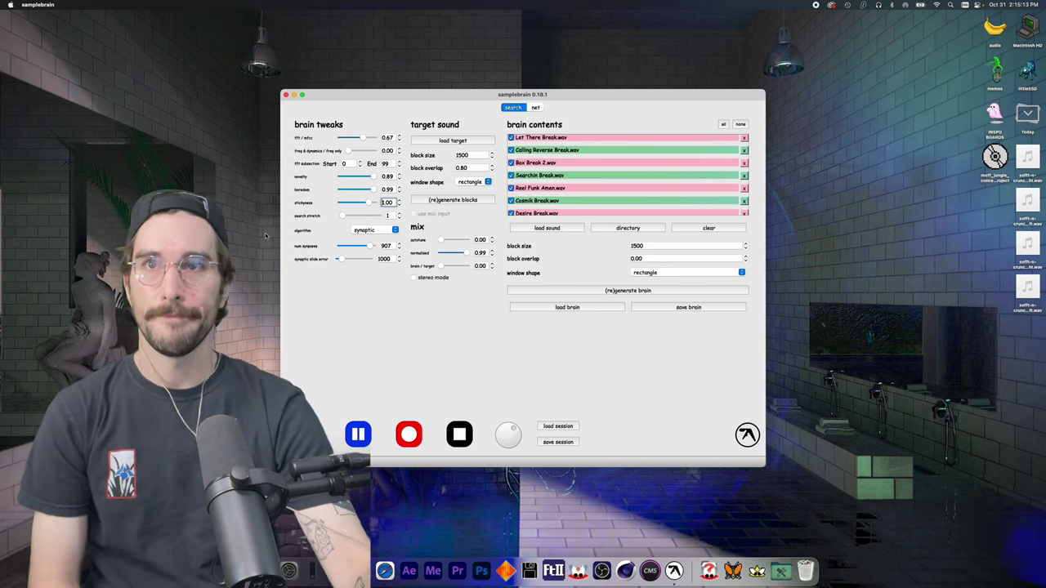
- Try the reversed and basic algorithms, return to synaptic, and bring search stretch to 1
left_click(379, 230)
left_click(380, 223)
left_click(371, 230)
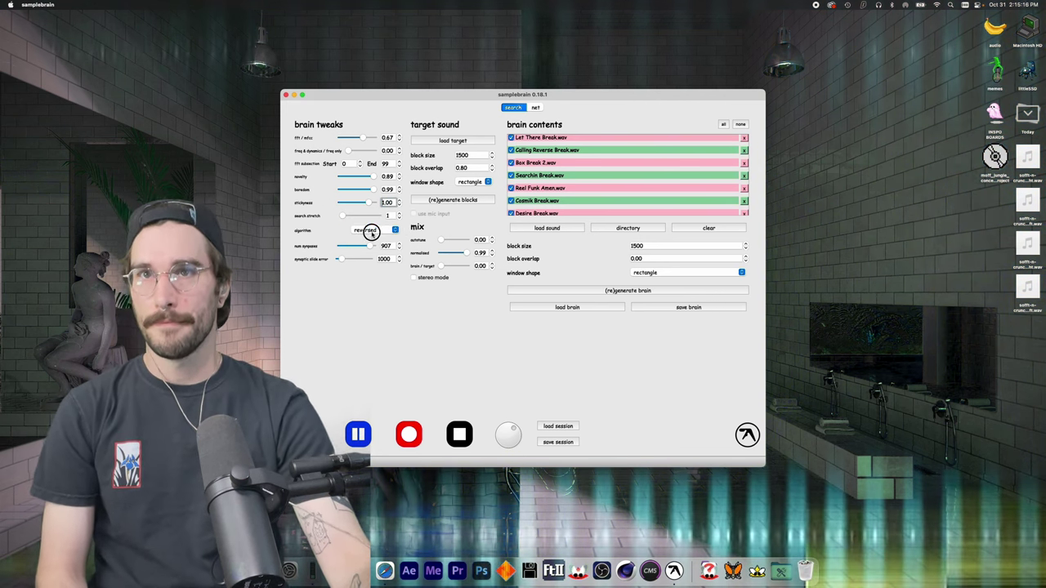
left_click(374, 223)
left_click(378, 230)
left_click(374, 242)
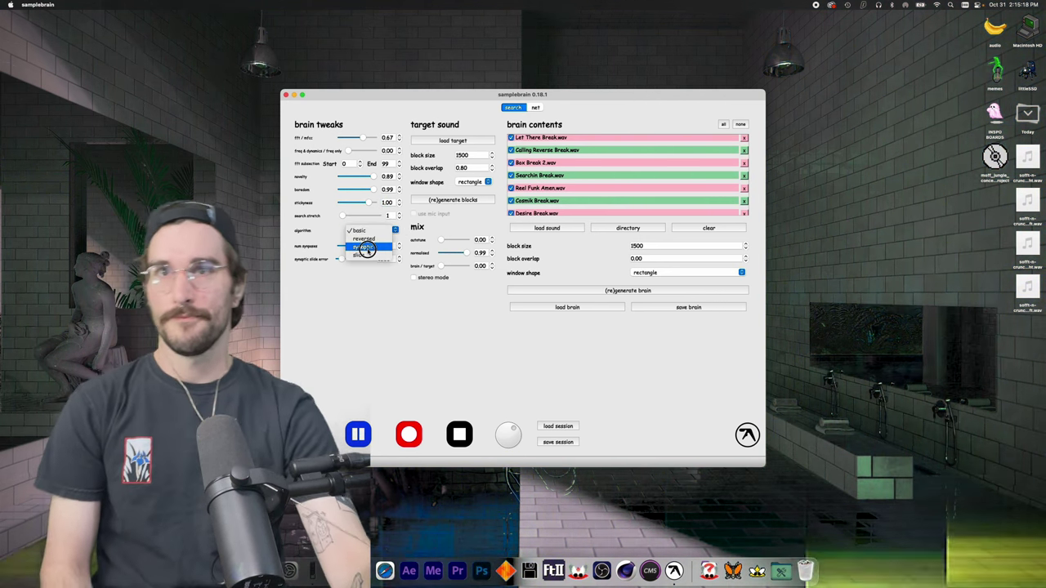
left_click_drag(341, 215, 252, 221)
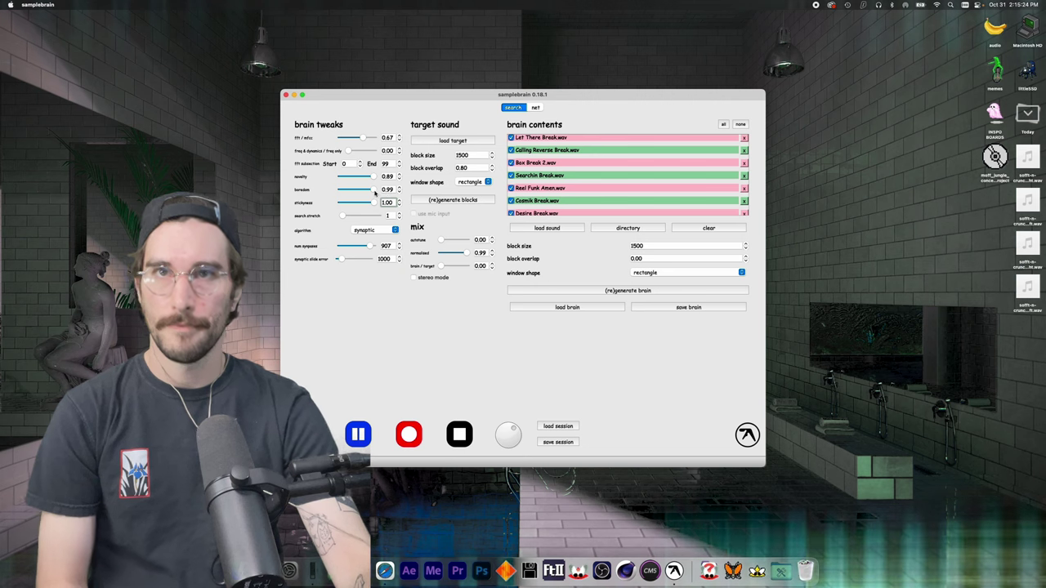
- Reduce boredom to 0.70 and novelty to 0.37 in the brain tweaks
left_click_drag(373, 189, 327, 191)
left_click(365, 192)
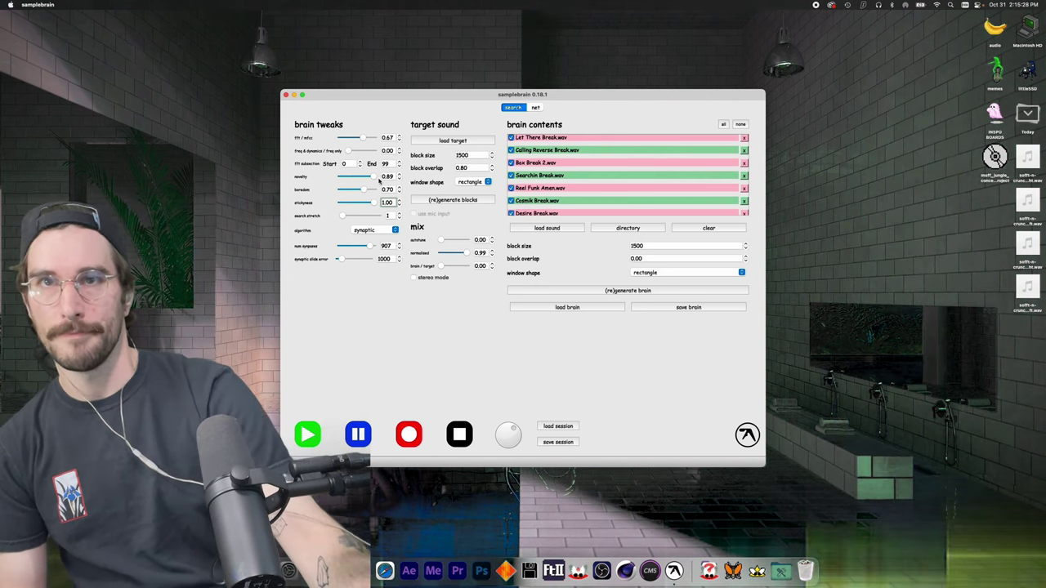
left_click_drag(375, 178, 354, 179)
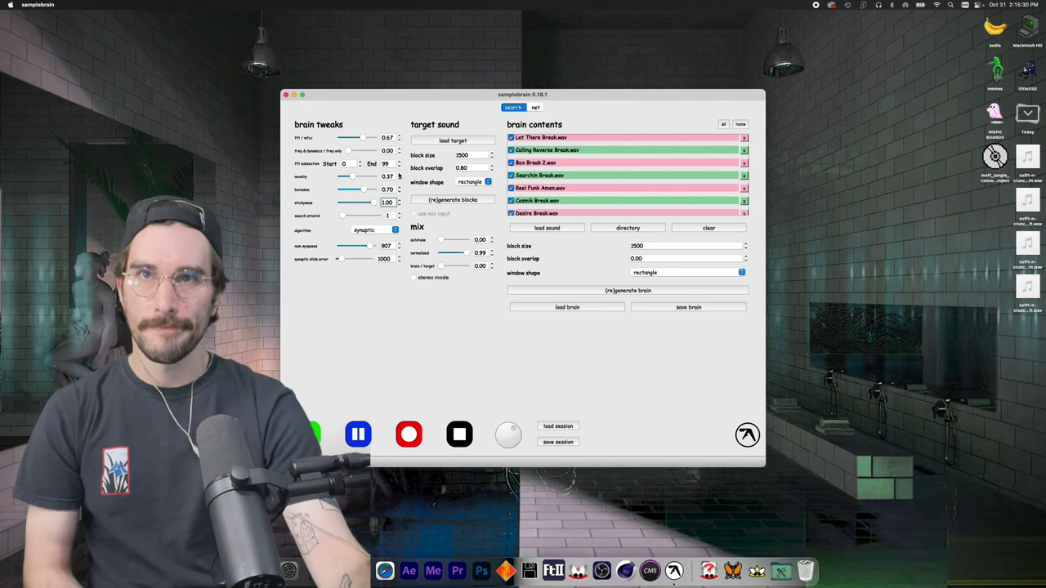
- Set the fft subsection start to 40, freq & dynamics to 0.18 and fft/mfcc to 1.00
left_click_drag(359, 164, 288, 164)
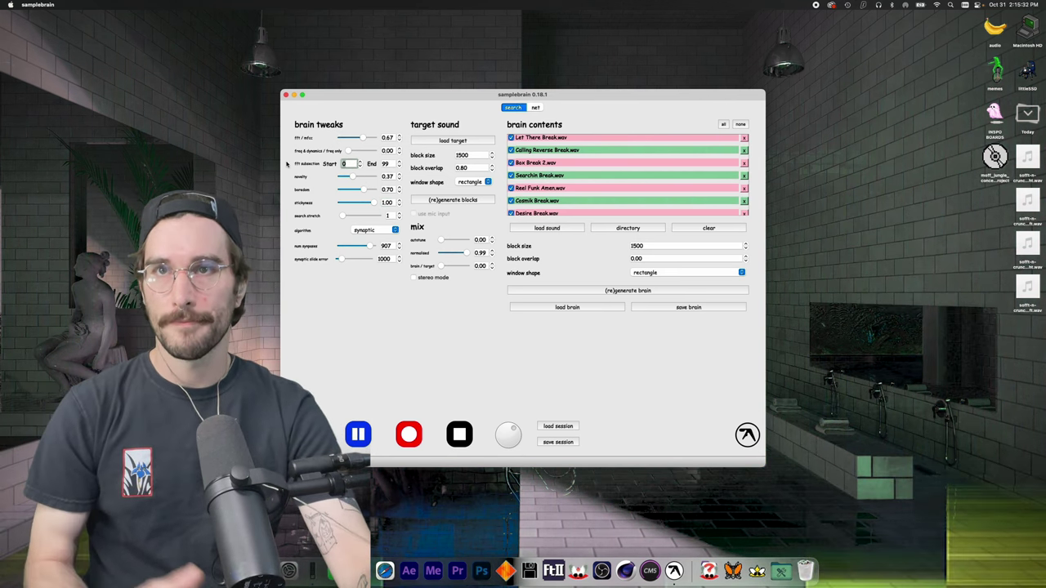
type("40")
key("Return")
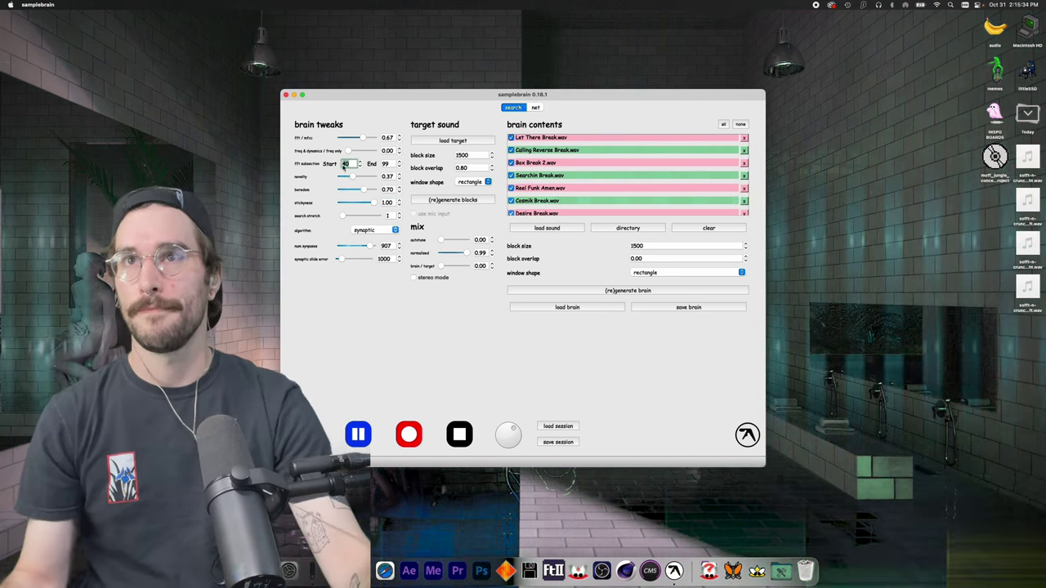
mouse_move(350, 152)
left_mouse_down()
mouse_move(406, 133)
mouse_move(352, 154)
left_mouse_up()
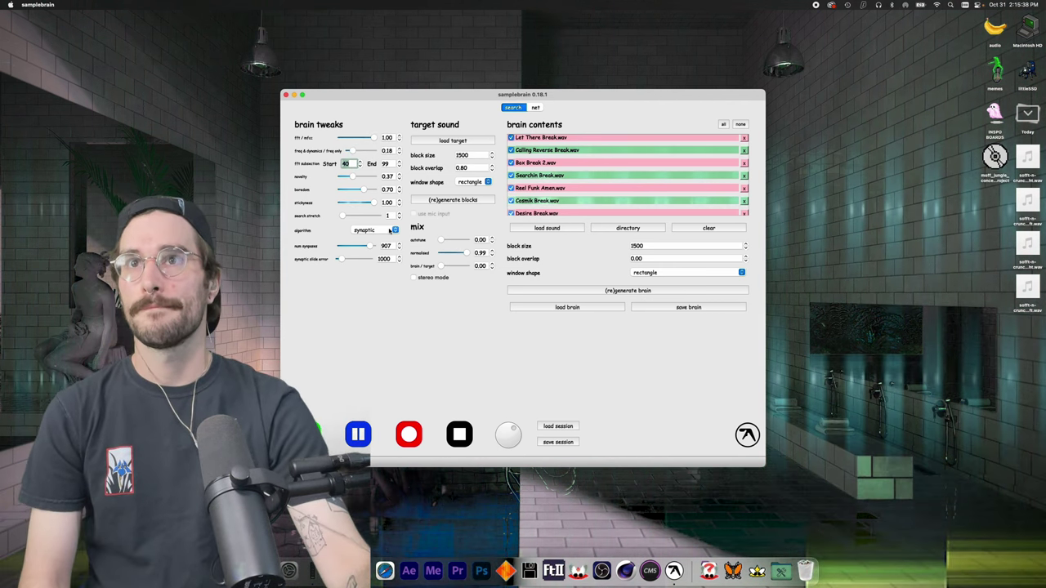
- Set search stretch to 28, num synapses to 1000 and synaptic slide error to 7324 in the brain tweaks
left_click_drag(343, 215, 367, 216)
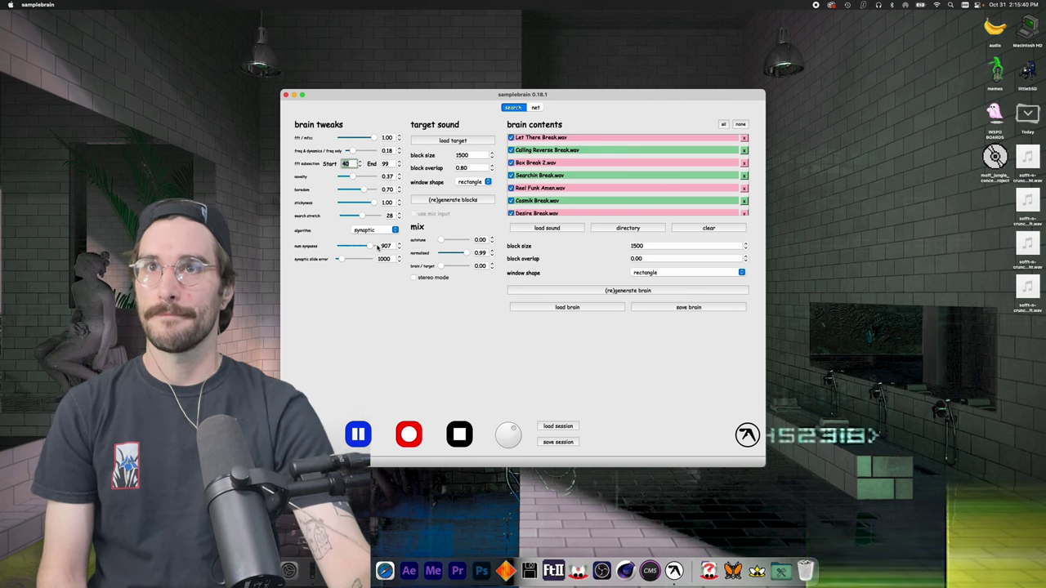
left_click(376, 244)
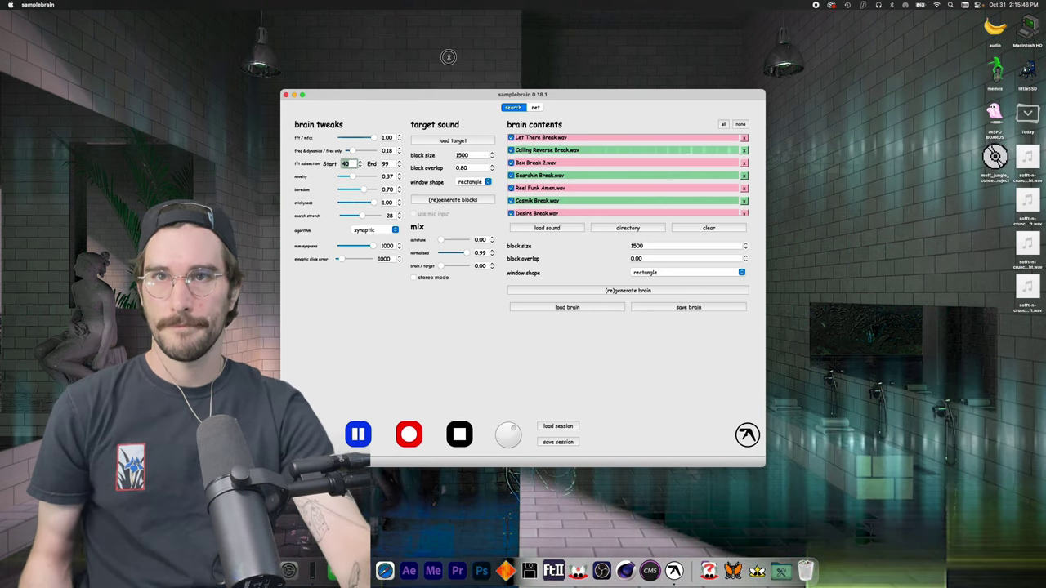
mouse_move(374, 246)
left_mouse_down()
mouse_move(354, 264)
mouse_move(384, 263)
mouse_move(363, 241)
mouse_move(383, 238)
left_mouse_up()
- Switch the algorithm to slide, with num synapses at 667 and search stretch at 34
left_click(382, 231)
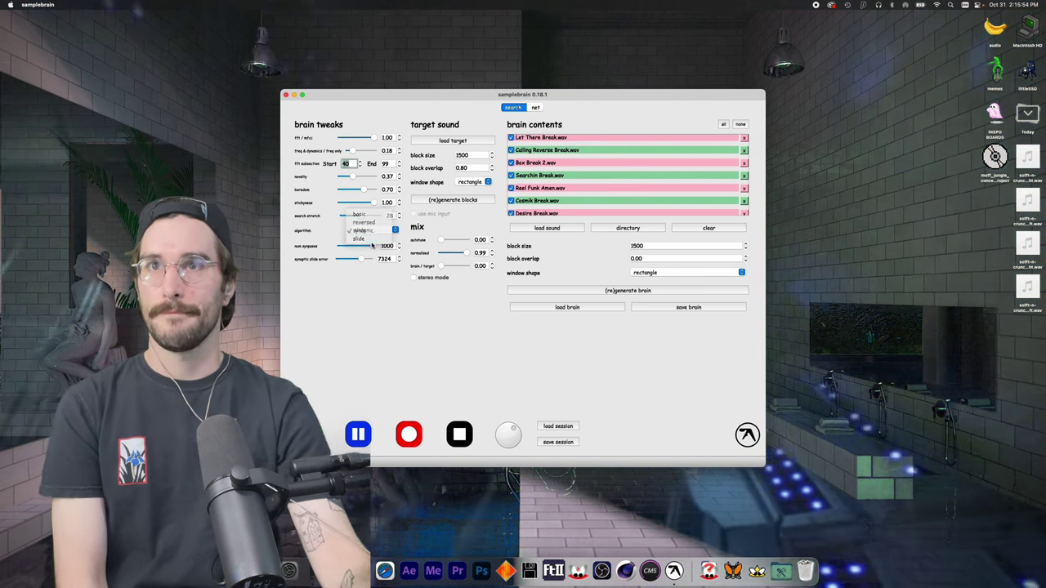
left_click(369, 246)
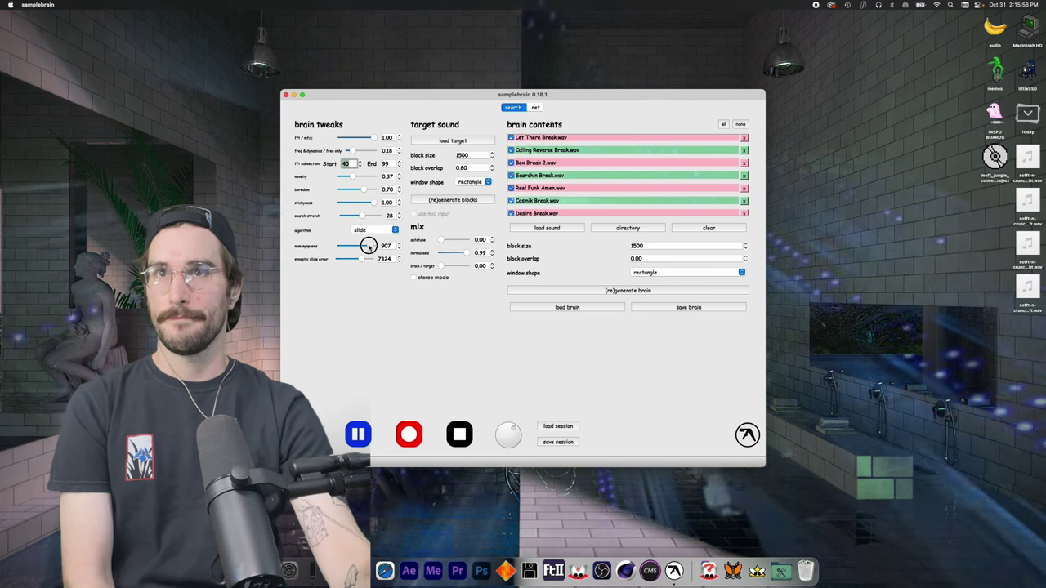
left_click_drag(369, 246, 363, 219)
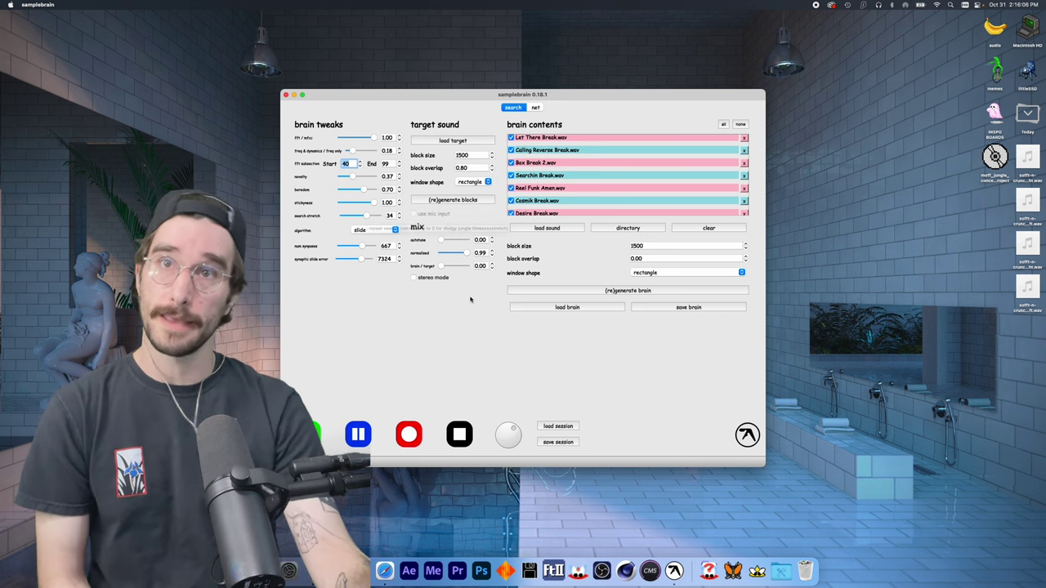
- Set brain/target to 0.99 and load numby_thicc.2.wav as the target sound with regenerated blocks
left_click_drag(449, 266, 519, 265)
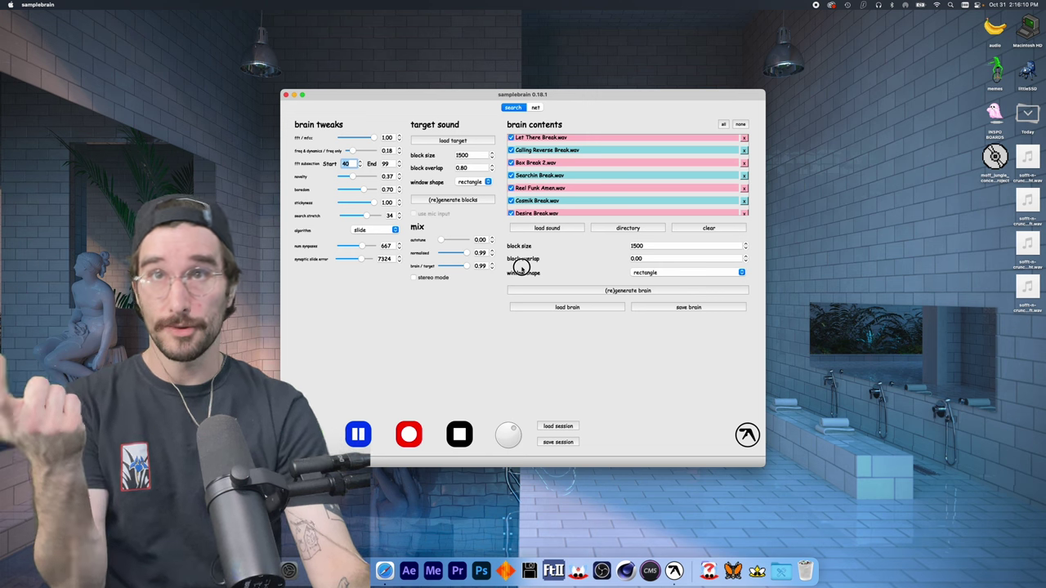
left_click(455, 140)
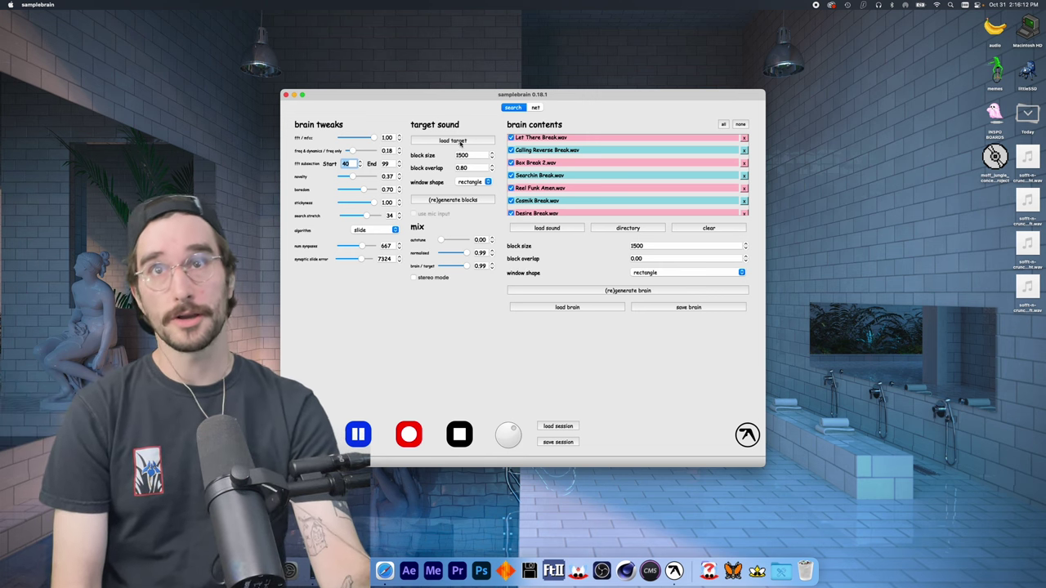
double_click(453, 152)
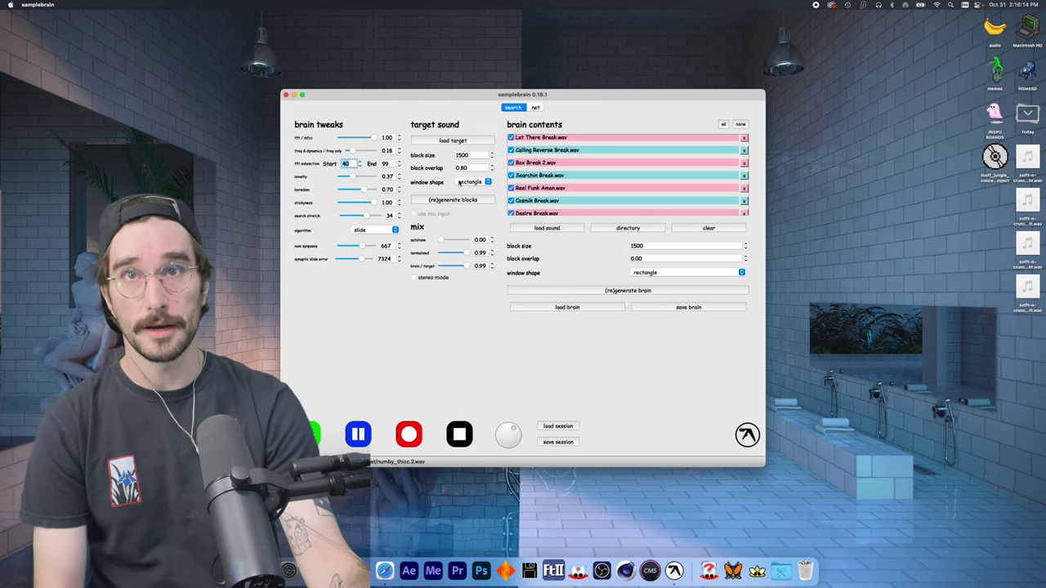
left_click(453, 200)
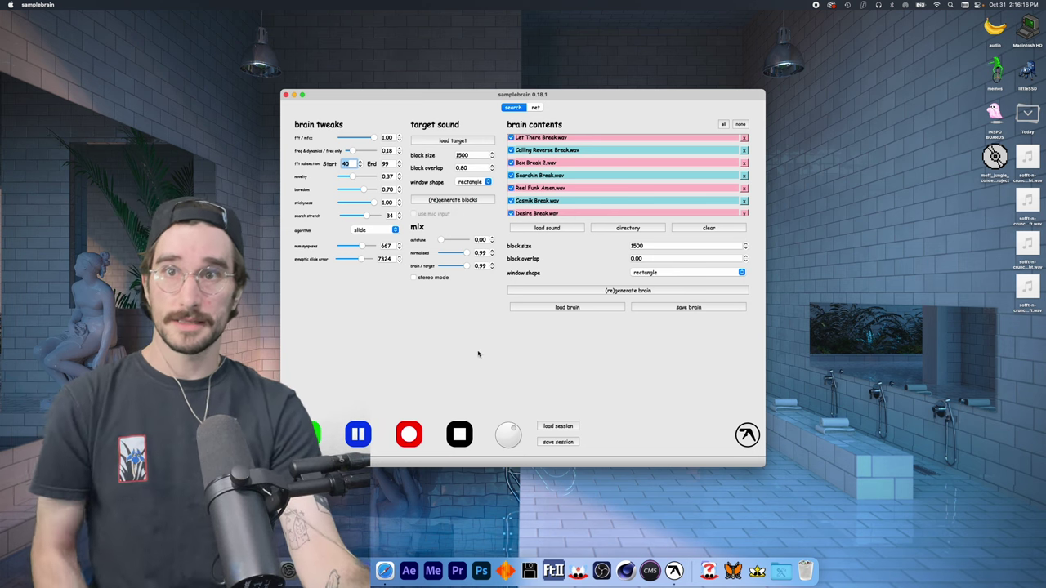
- Change the target sound's window shape to blackman and bring the brain/target mix to 0.00
double_click(481, 268)
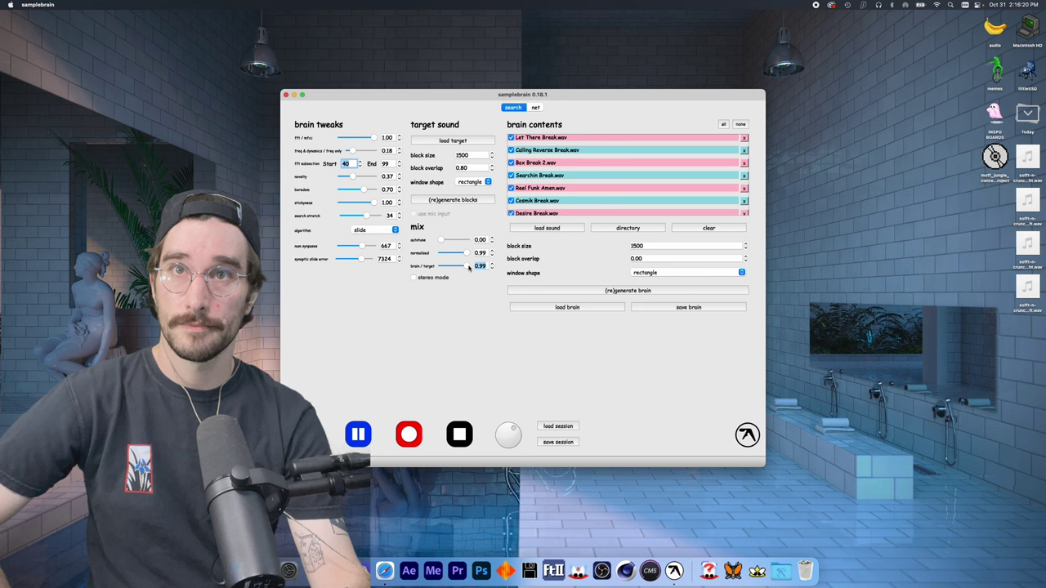
left_click(488, 182)
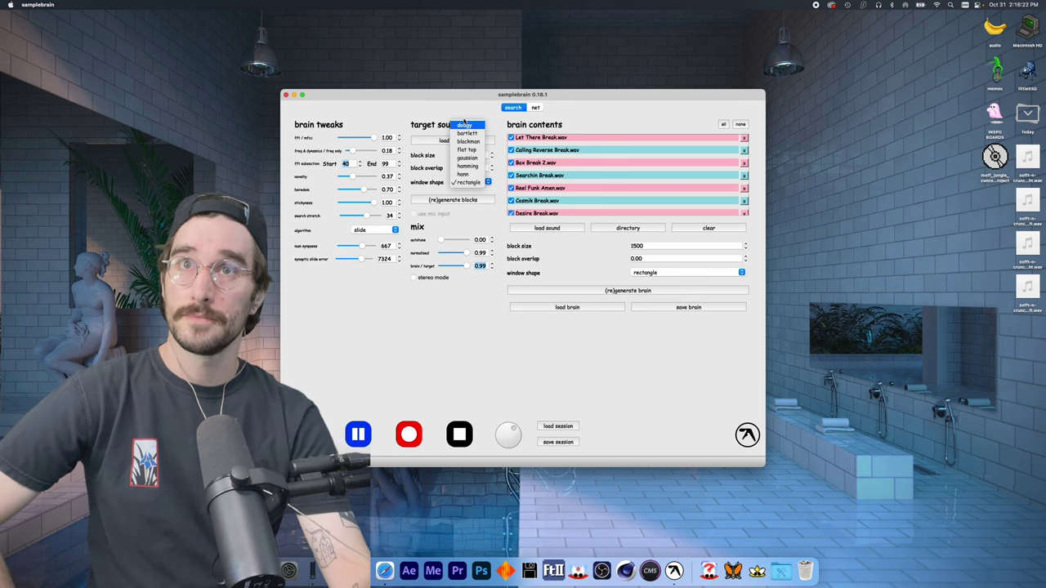
left_click(467, 116)
left_click(488, 183)
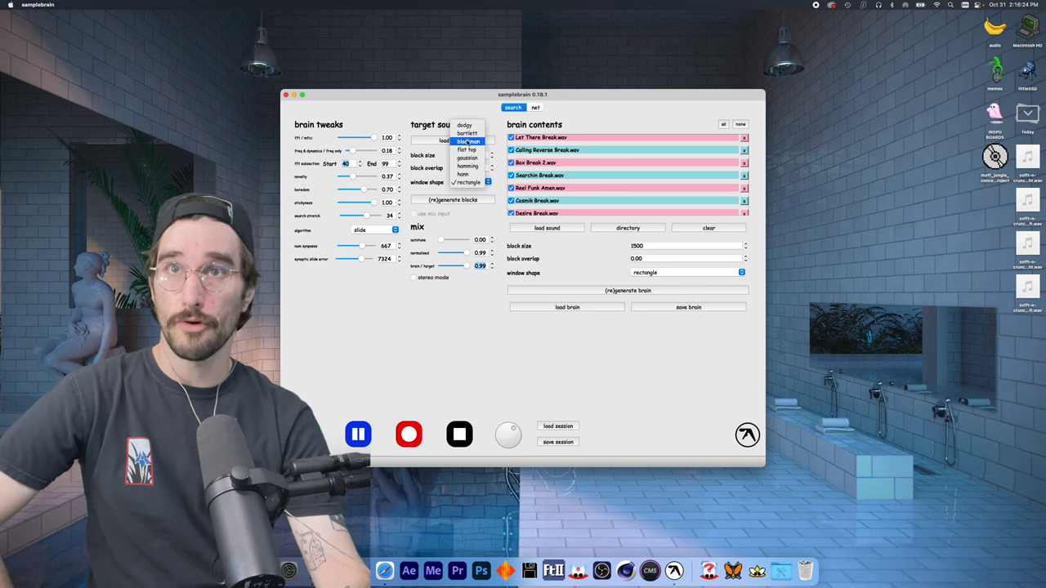
left_click(468, 141)
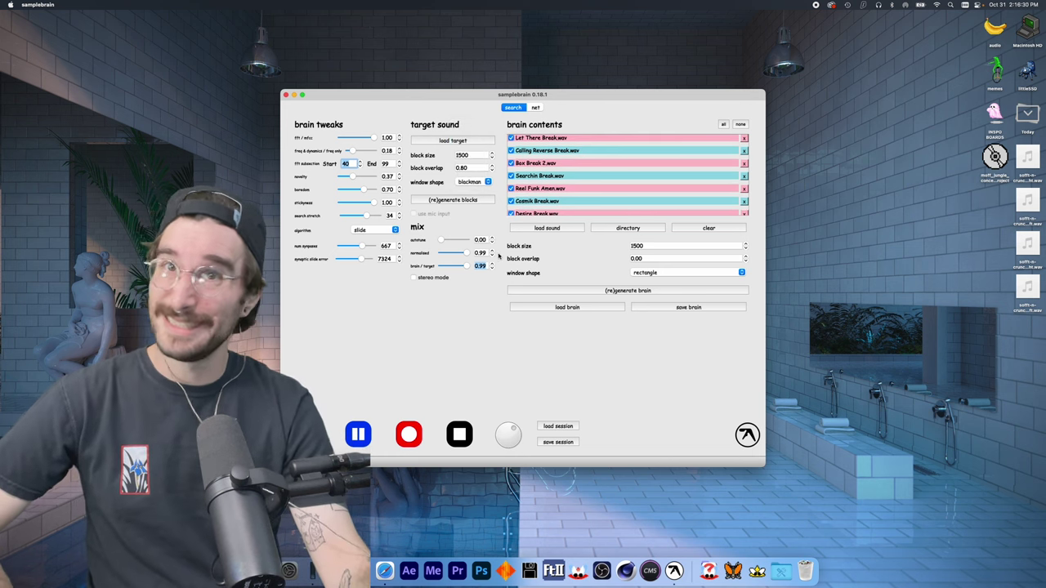
left_click_drag(469, 266, 422, 268)
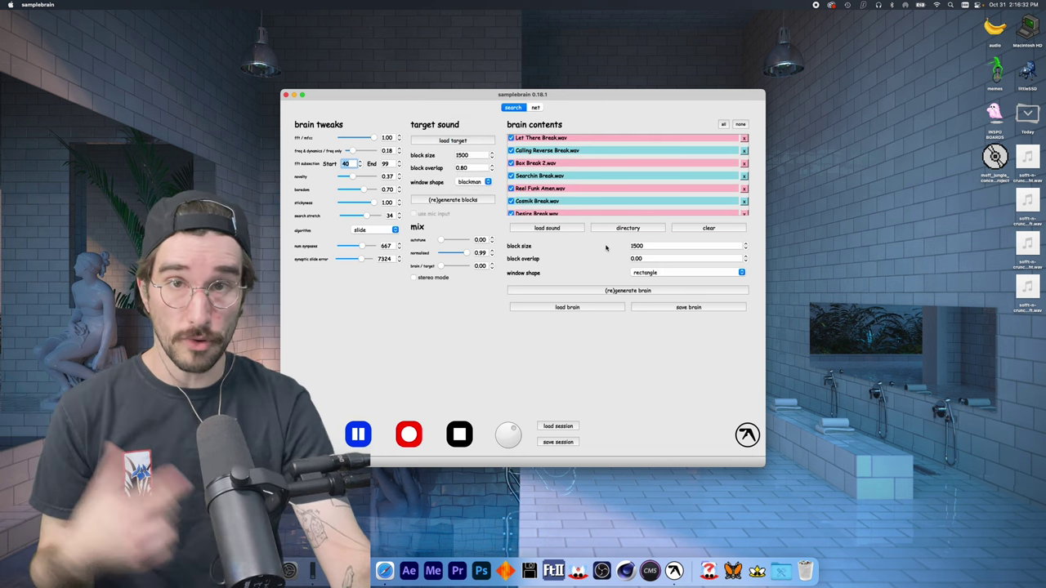